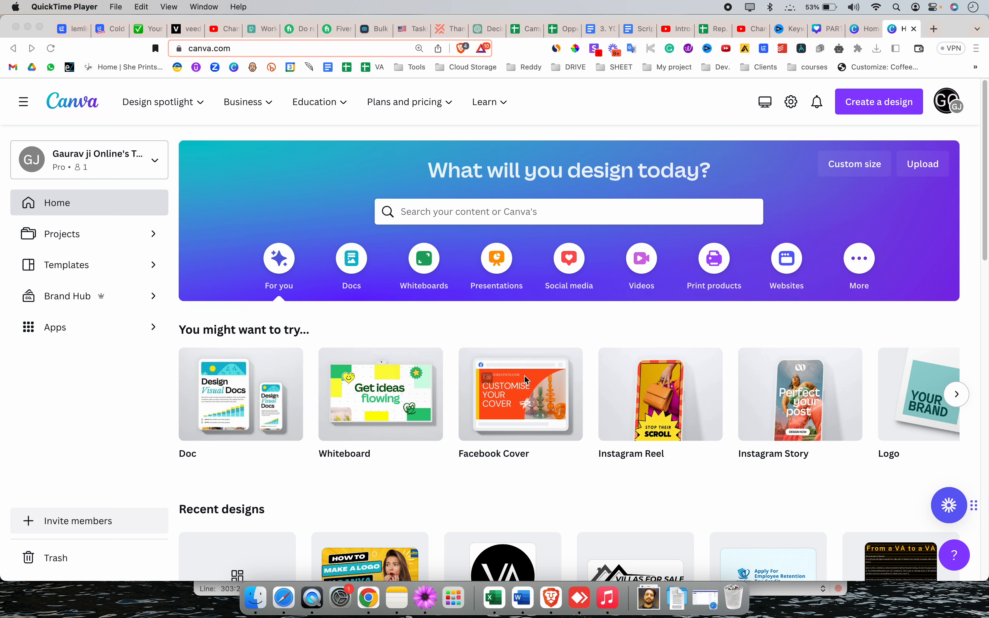
Create a new blank mobile video design by searching the design types for "SHORTS"
scroll(526, 379, down, 10)
scroll(521, 393, up, 8)
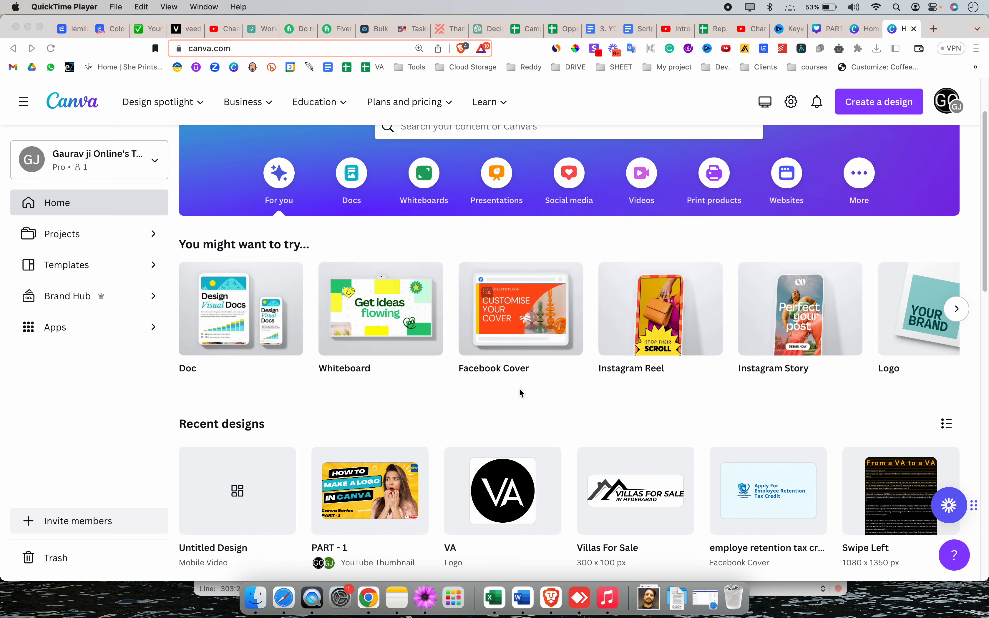
scroll(521, 393, up, 3)
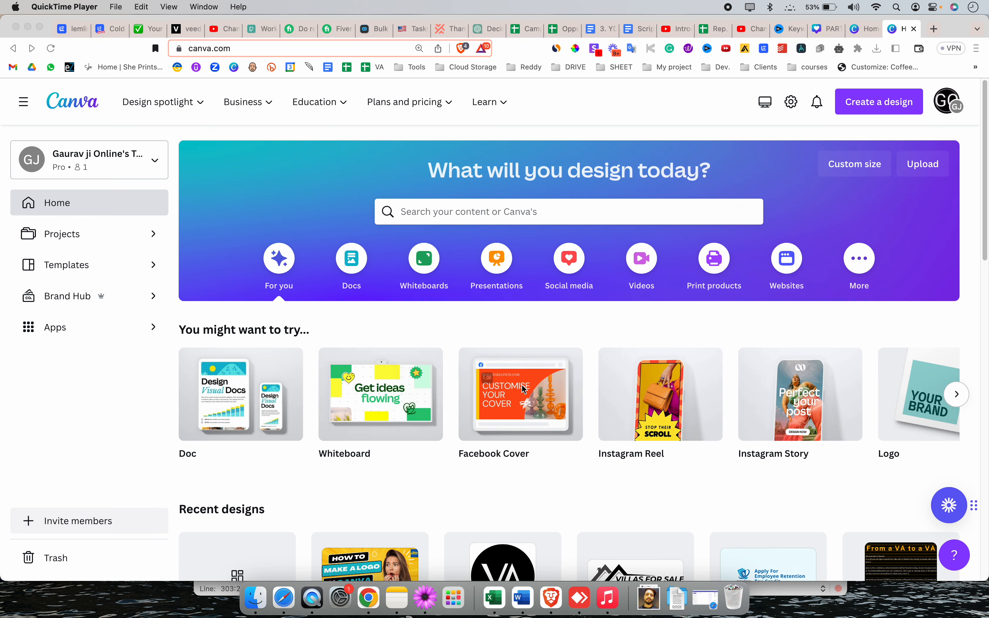
click(857, 107)
click(859, 108)
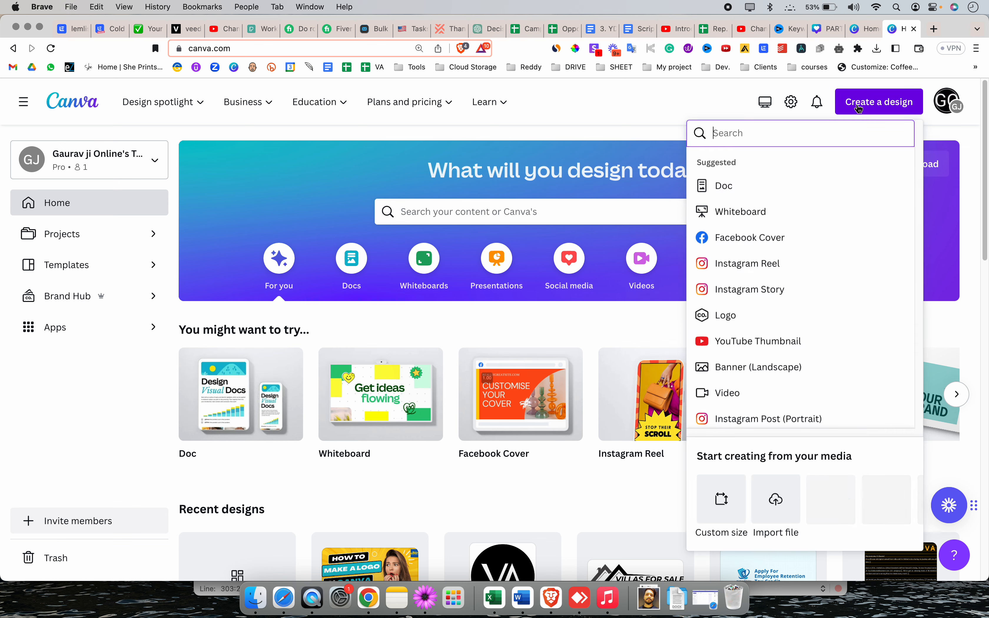
text(SHORTS)
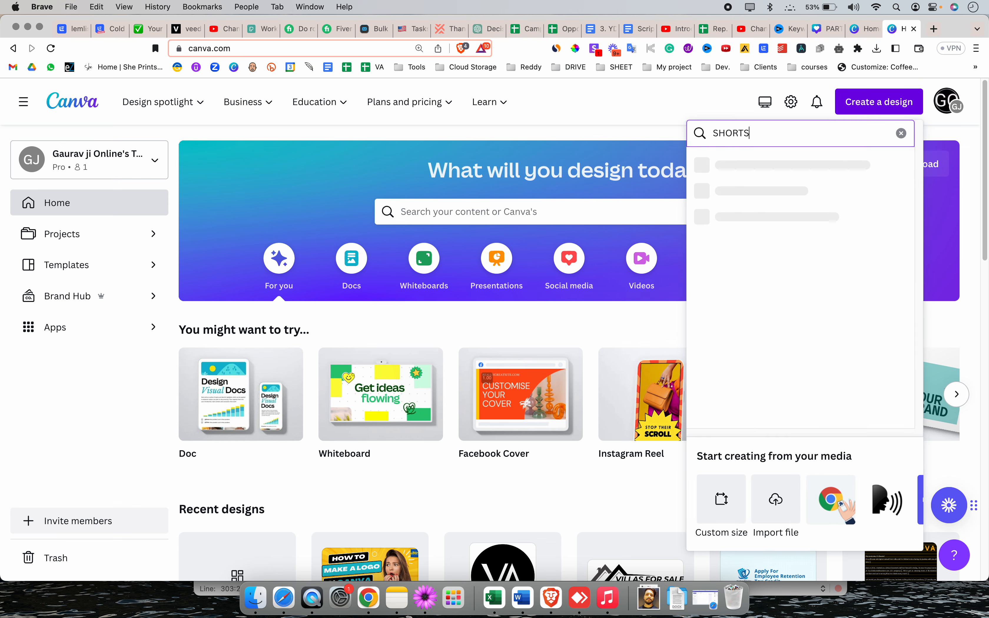
click(821, 170)
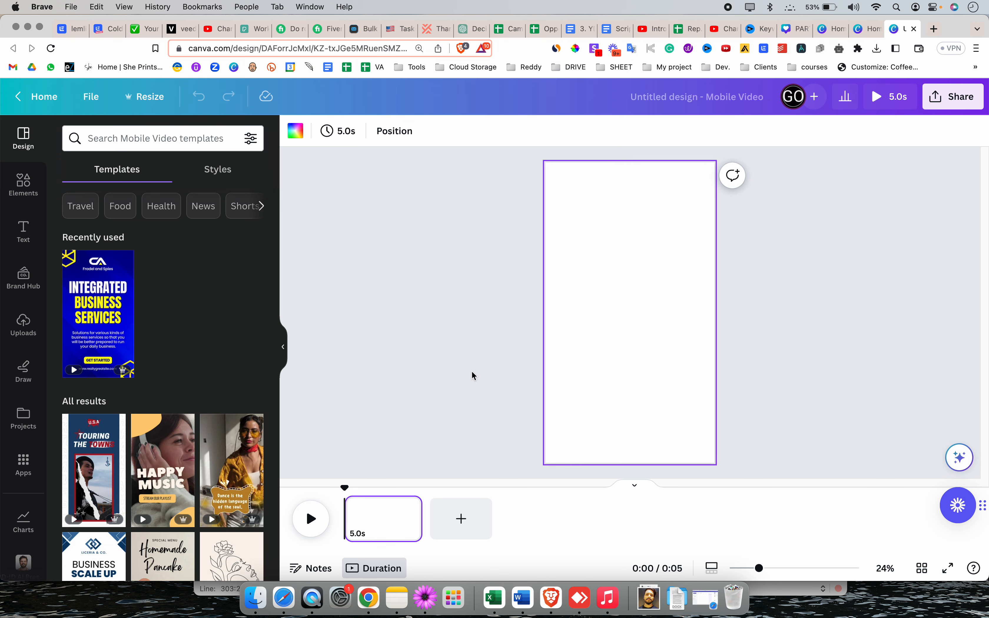
Apply the Beige Simple Homemade Pancake YouTube Shorts template to the blank page
scroll(143, 532, down, 1)
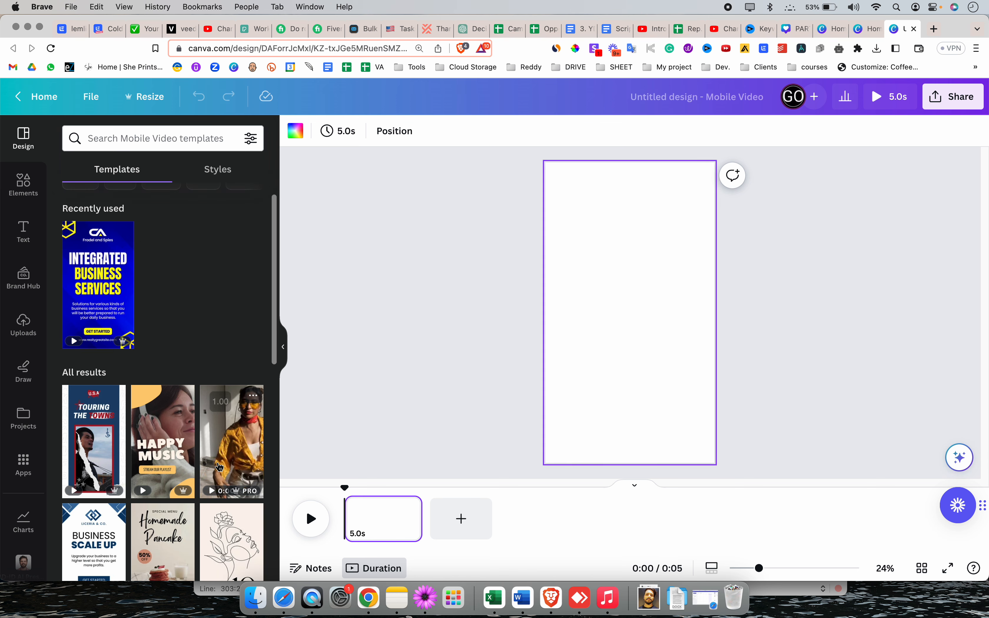
scroll(143, 550, down, 1)
click(144, 532)
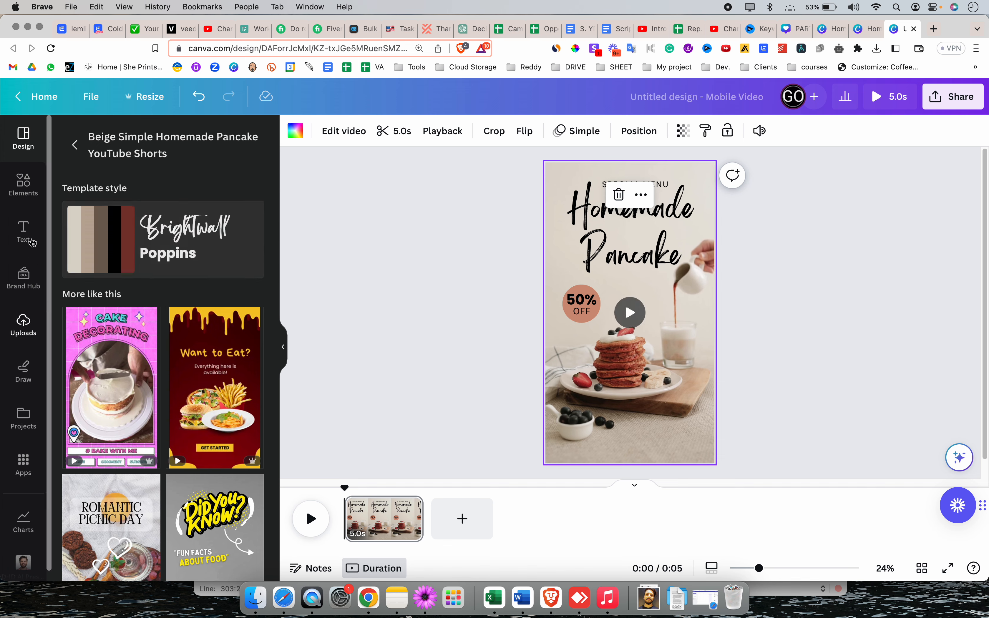
Look through the recently used elements and the list of uploaded audio files
click(24, 180)
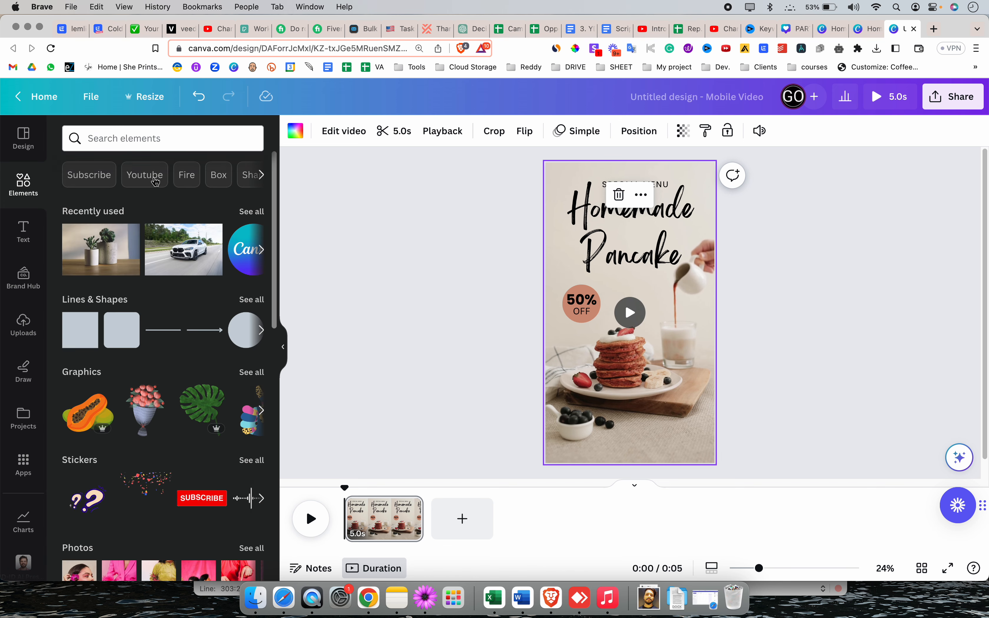
click(261, 250)
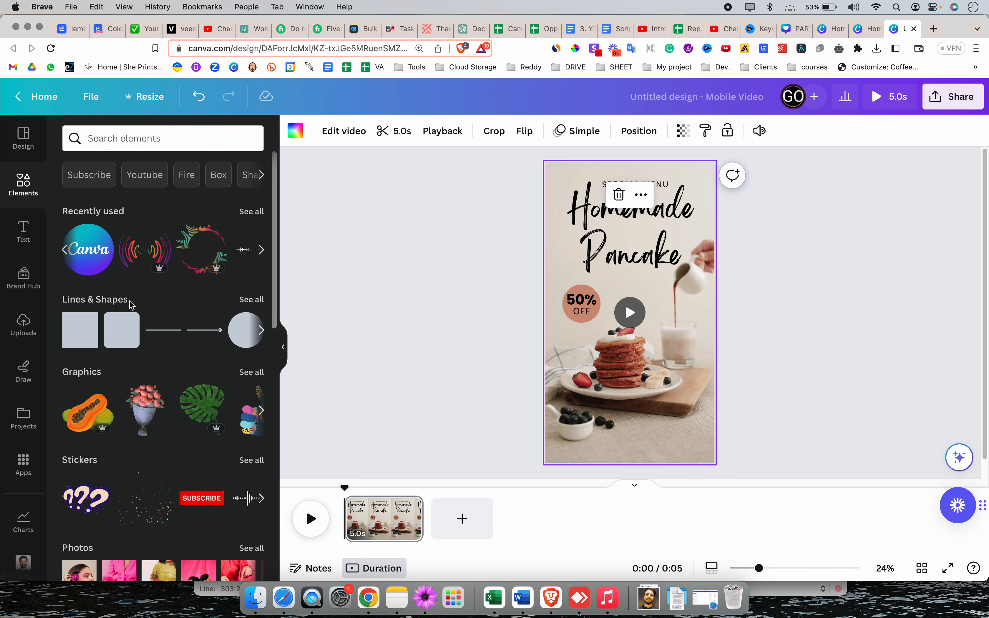
click(34, 332)
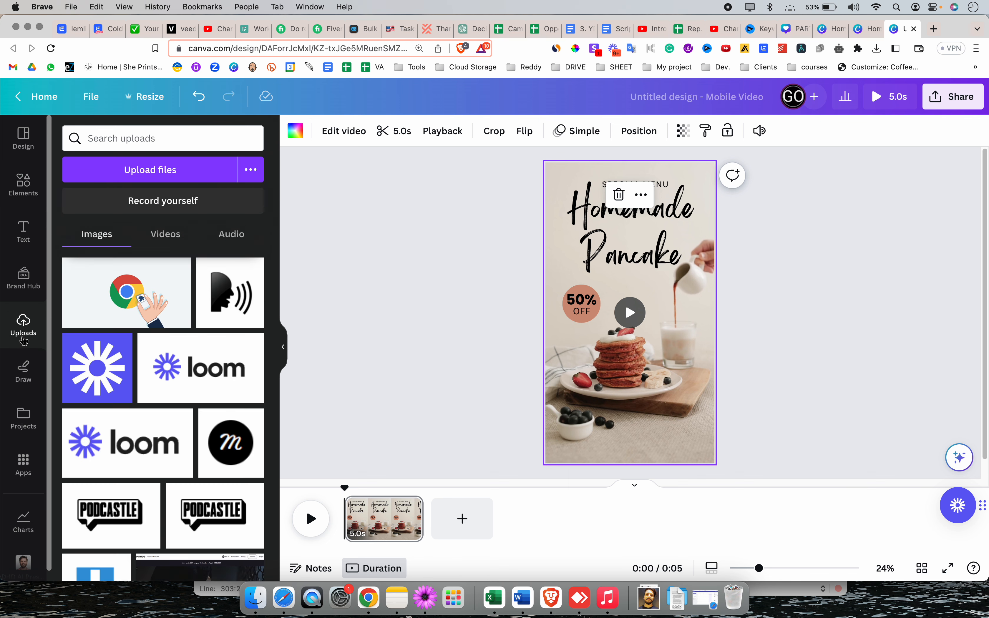
click(233, 238)
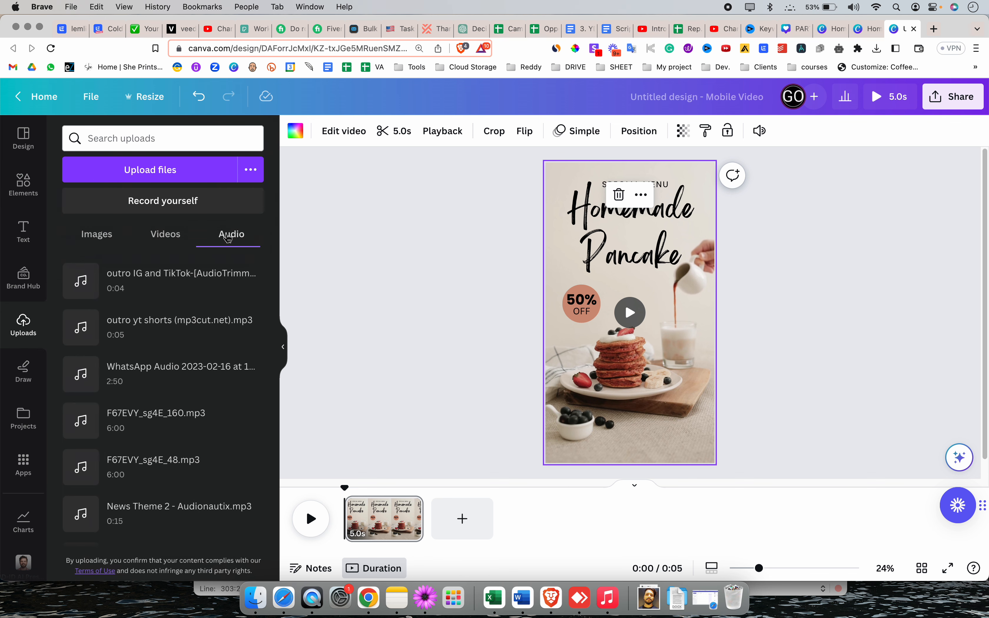
click(81, 238)
click(209, 237)
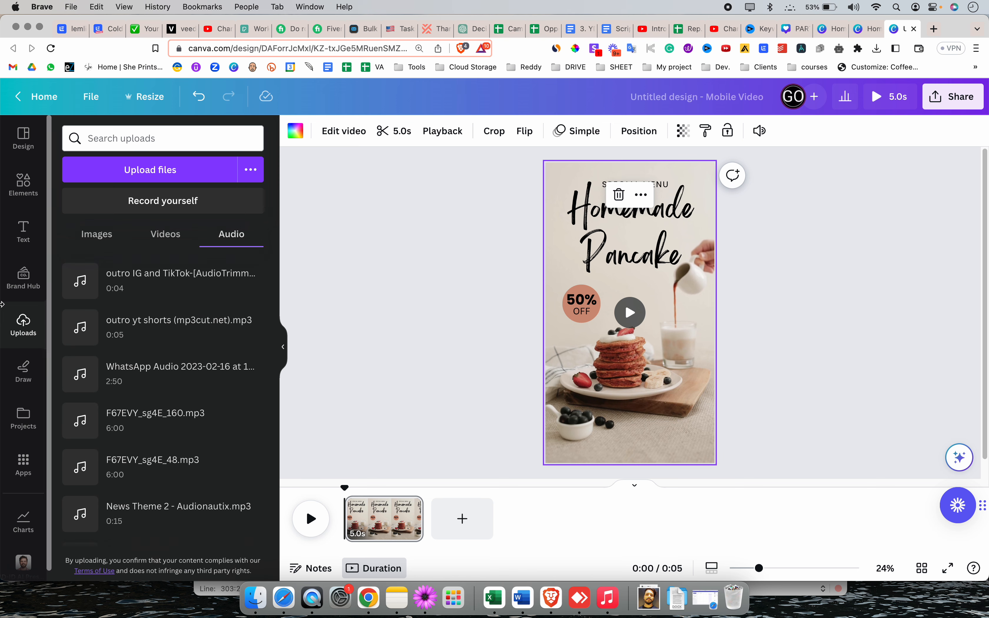
click(365, 285)
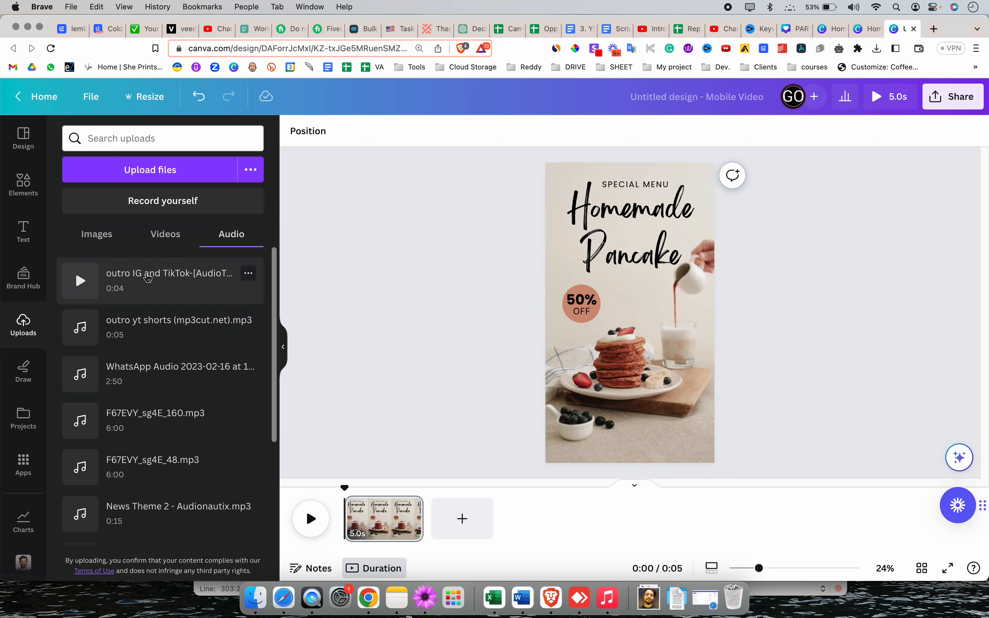
scroll(158, 409, down, 5)
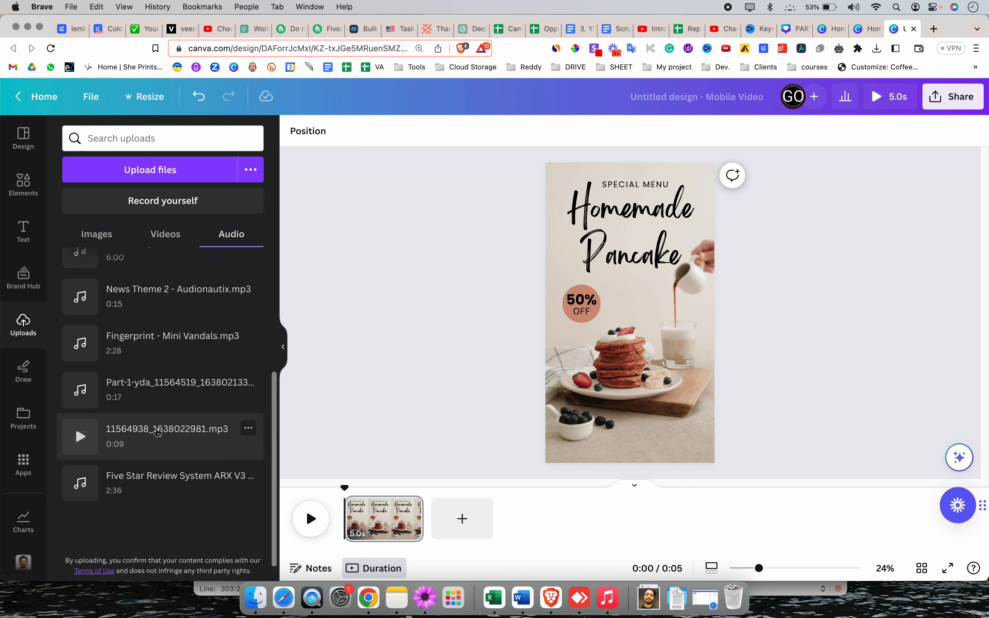
scroll(161, 439, up, 5)
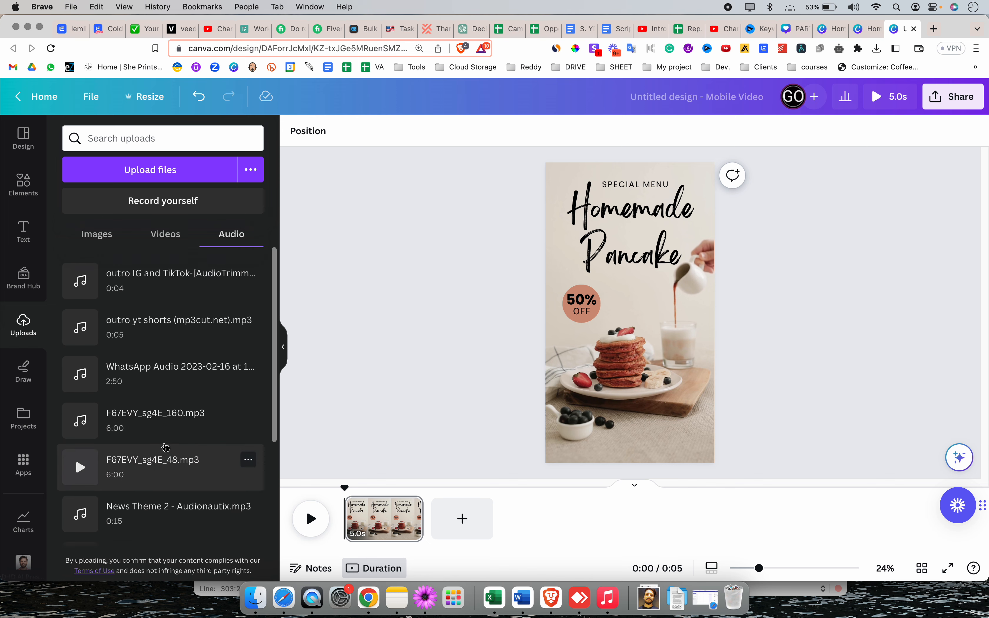
scroll(163, 347, down, 5)
scroll(189, 397, up, 5)
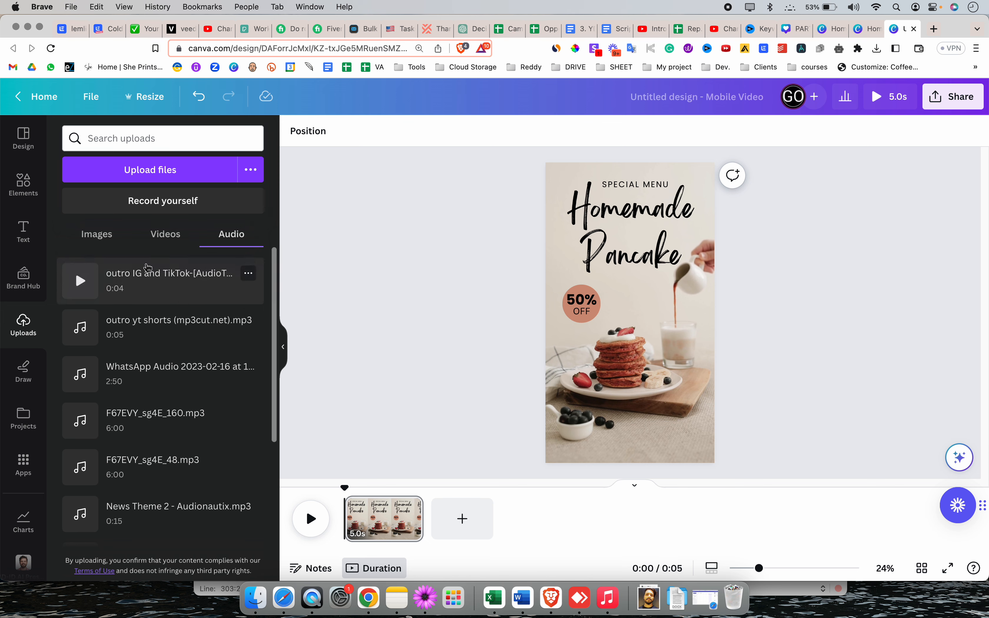
Add the uploaded audio file "outro yt shorts (mp3cut.net).mp3" to the timeline beneath the pancake clip
click(26, 188)
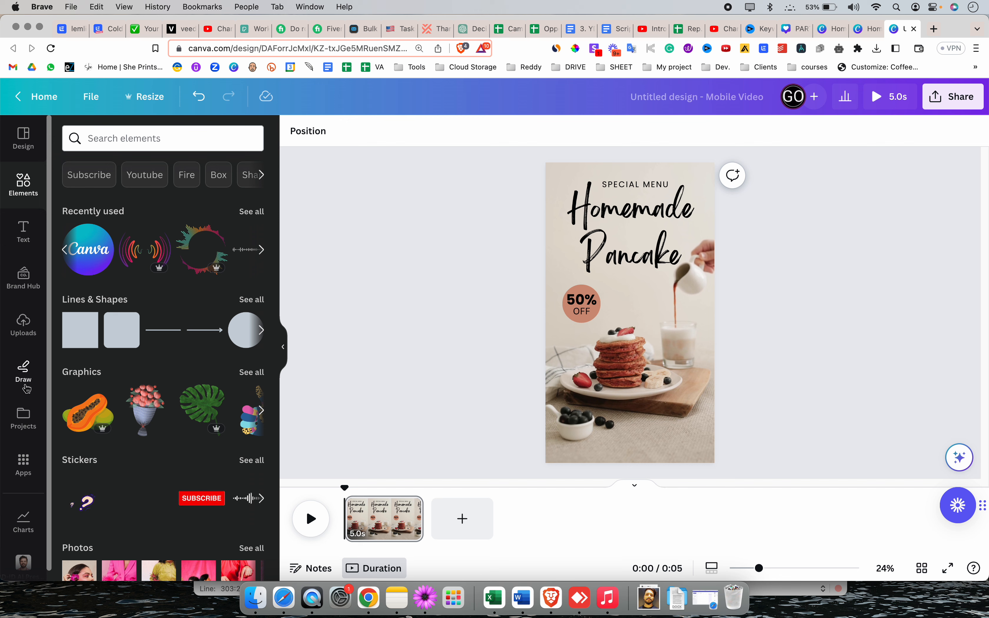
click(24, 324)
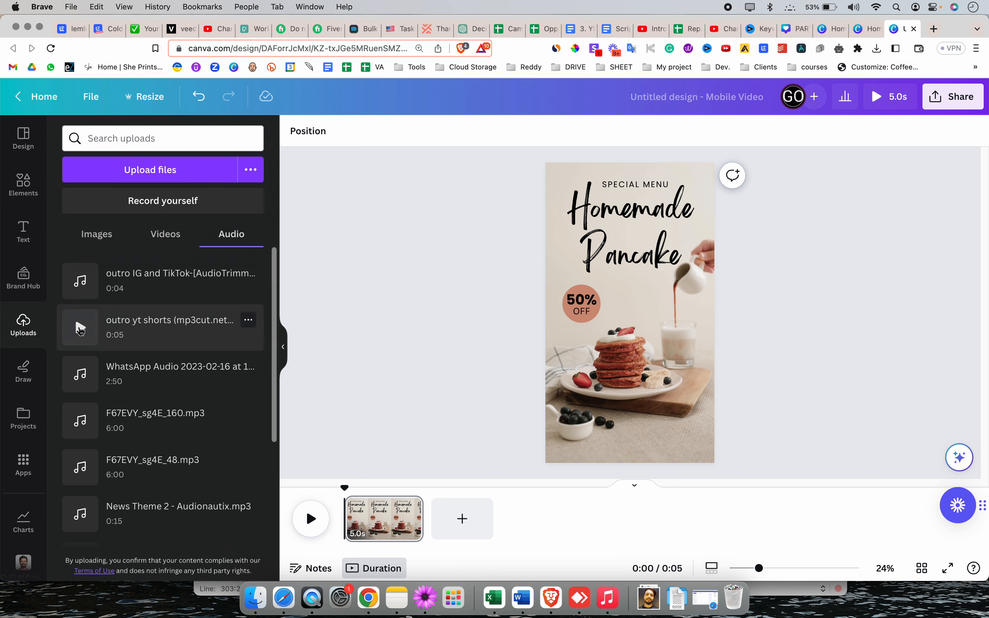
drag(80, 329, 368, 533)
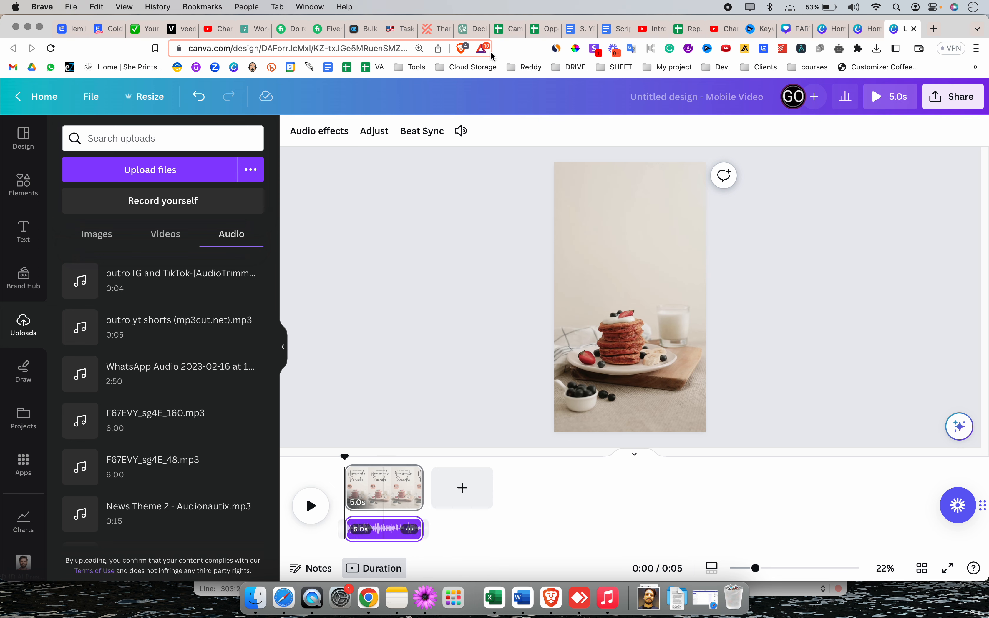
Adjust the audio track's volume and set its fade in to 0.2 s and fade out to 0.5 s
click(460, 130)
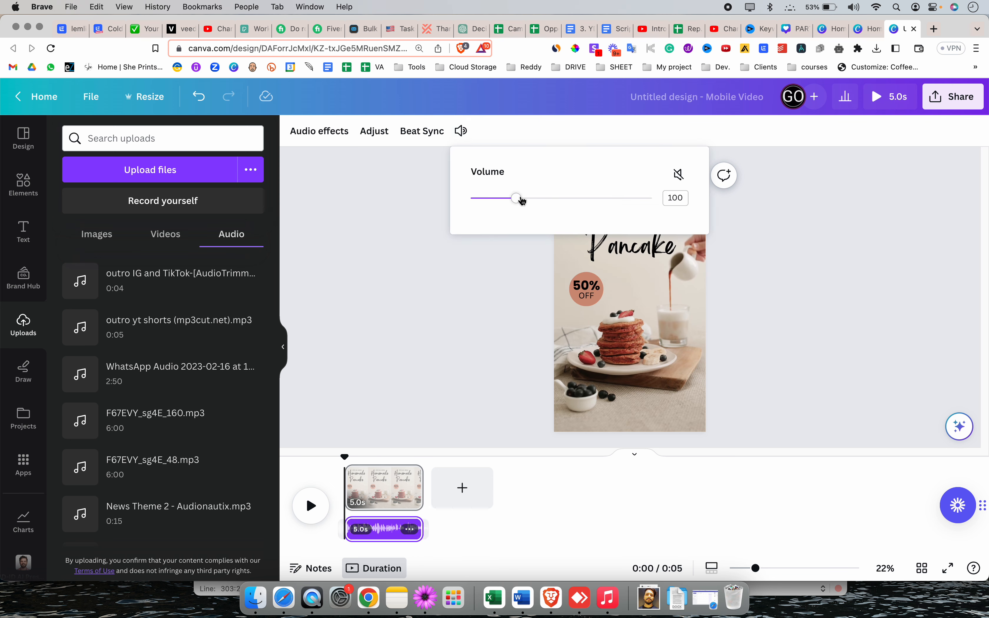
mouse_move(517, 199)
mouse_down()
mouse_move(489, 200)
mouse_move(511, 201)
mouse_up()
click(321, 132)
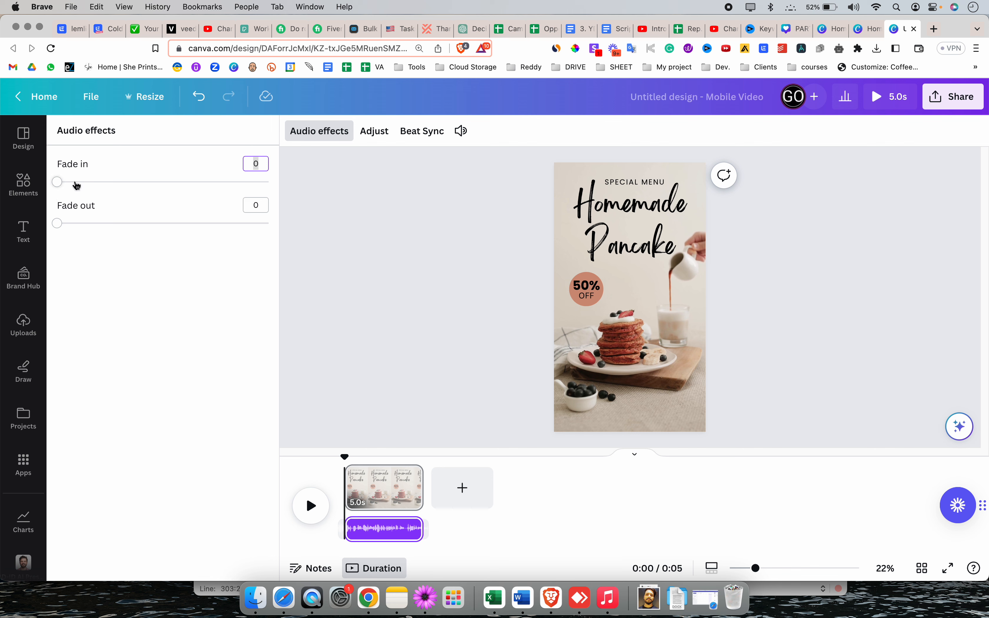
click(78, 183)
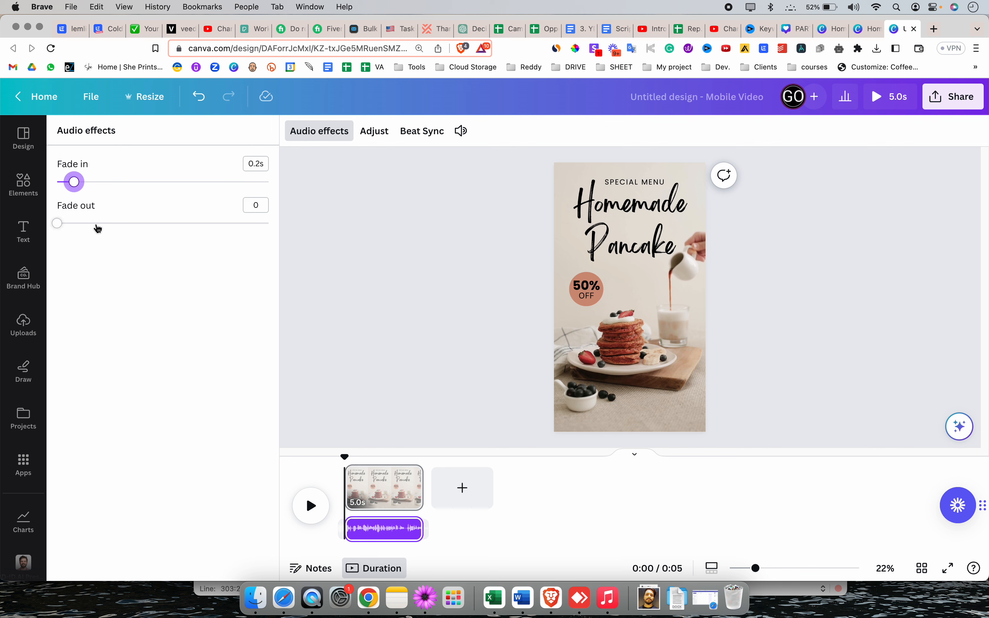
click(97, 224)
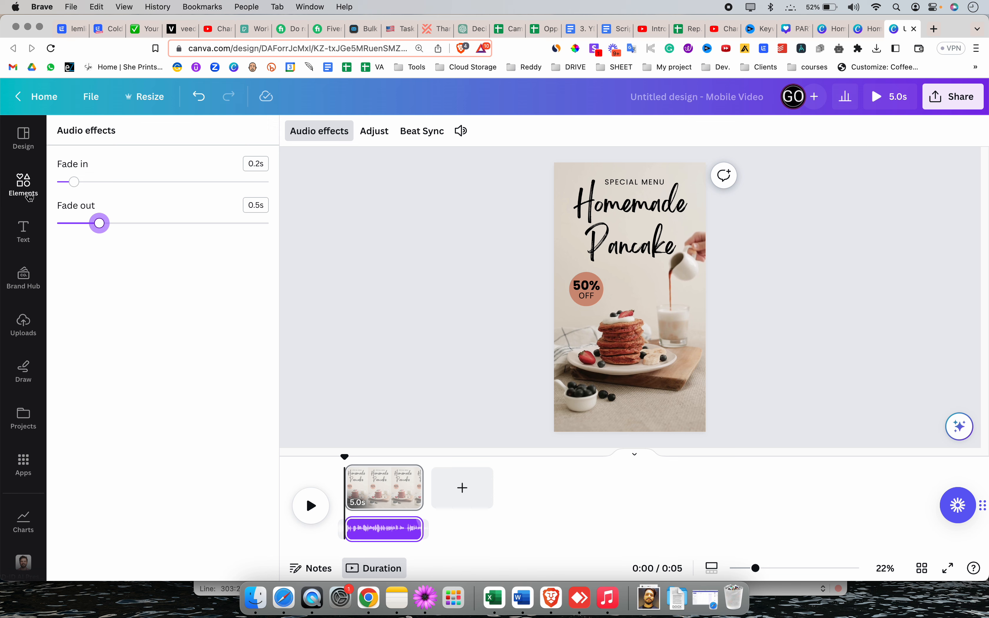
Play part of the video with its audio track, pause it and return the playhead to the start
click(29, 195)
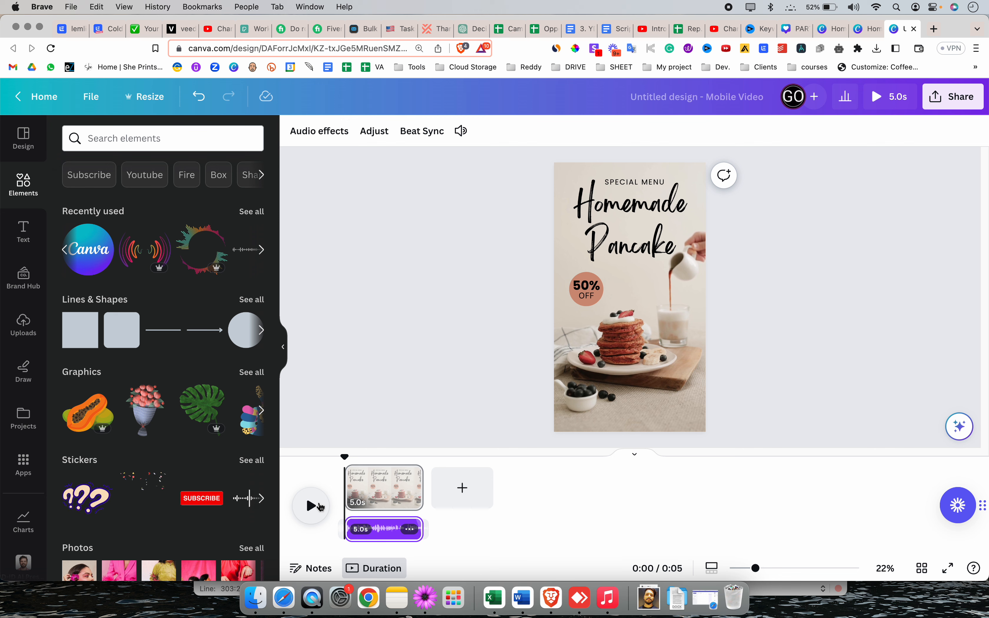
click(311, 506)
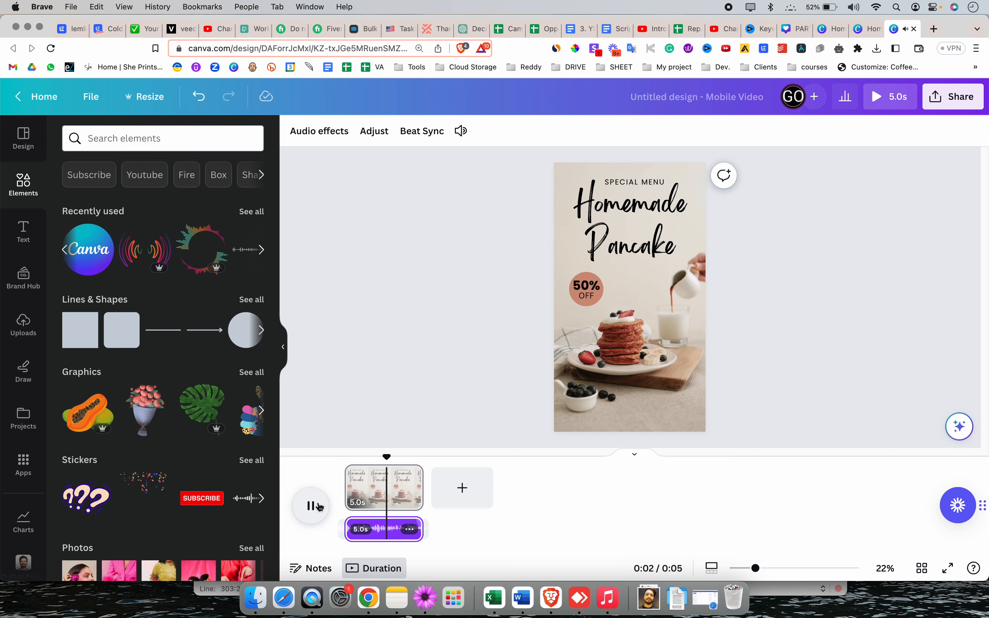
click(320, 507)
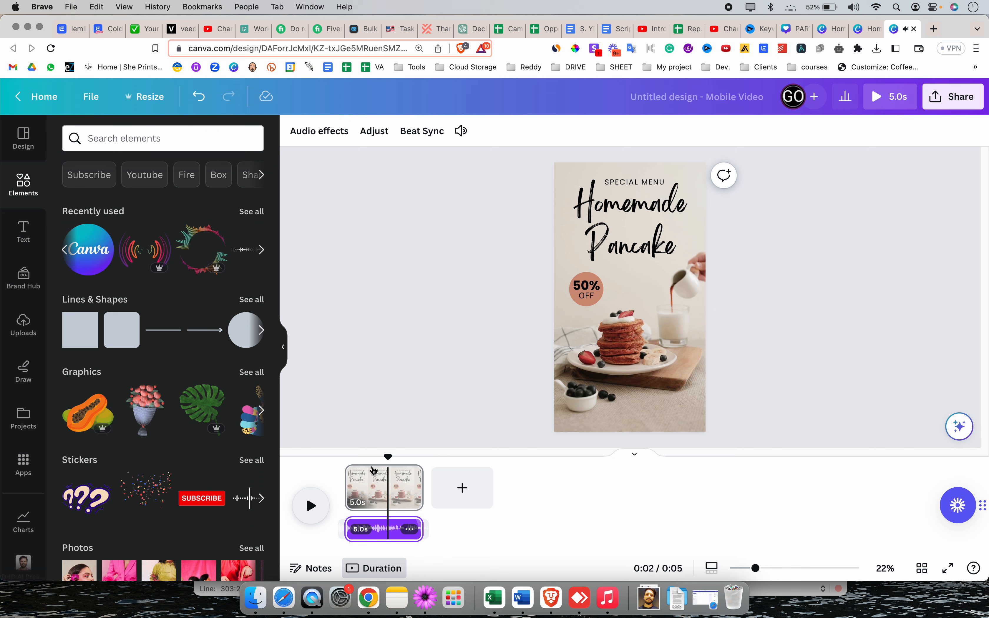
click(339, 473)
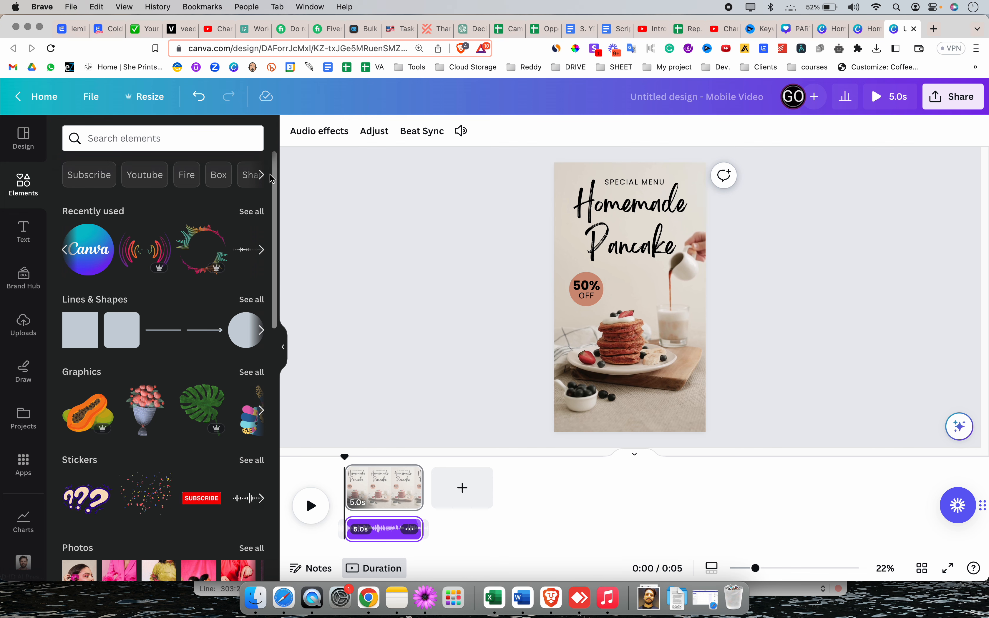
Search the elements library for "HAPPY MUSIC" and limit the results to audio
click(262, 175)
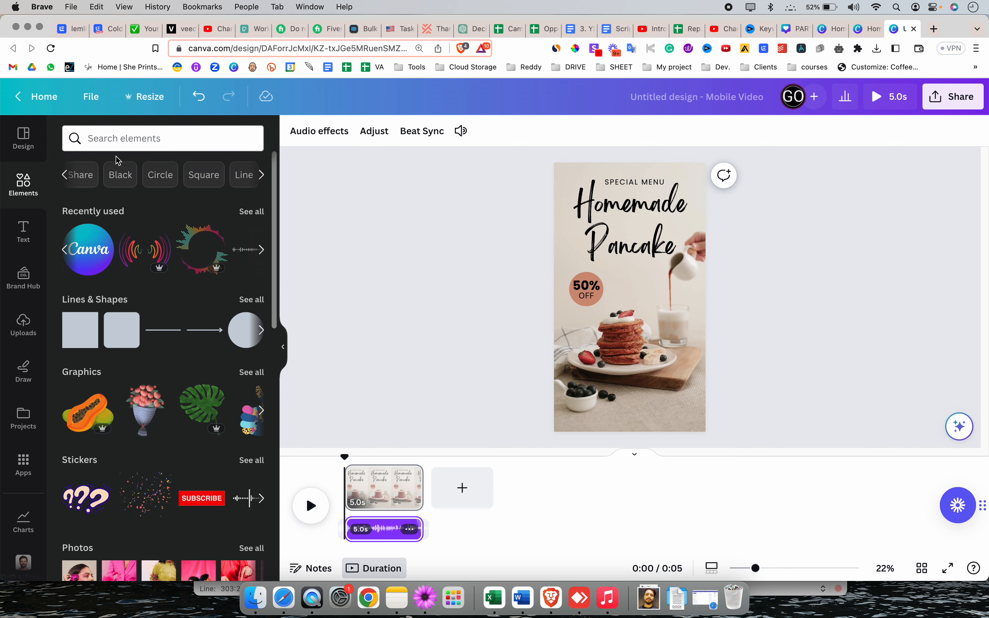
click(137, 138)
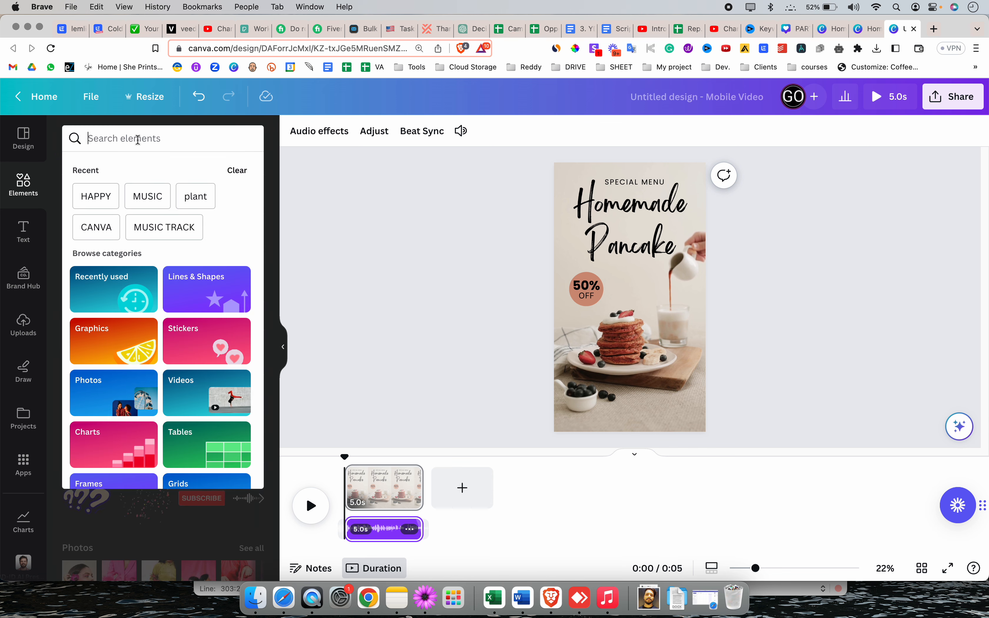
text(HAPPY )
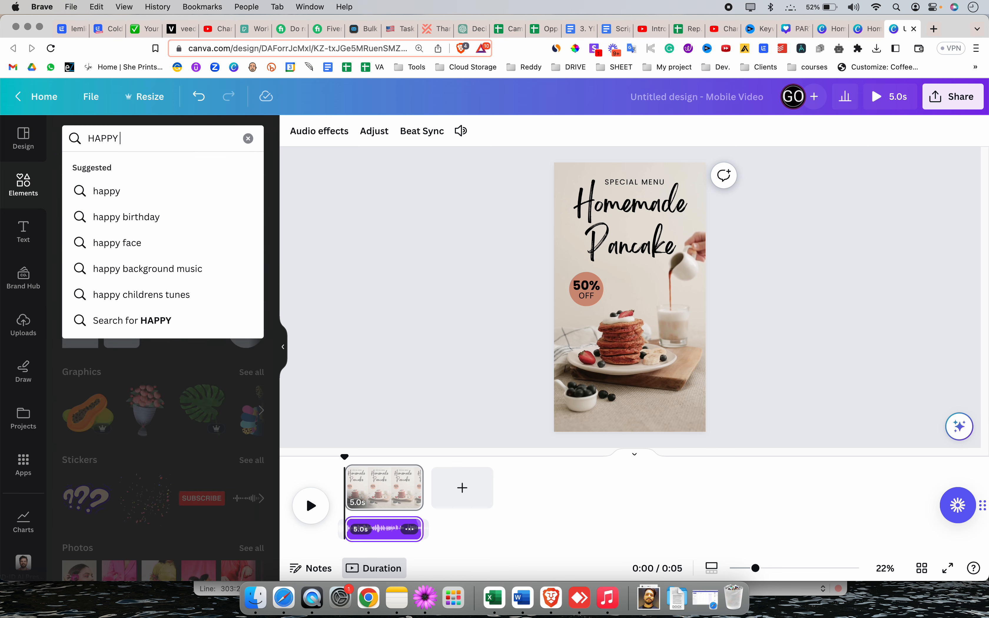
text(MUSIC)
key(Return)
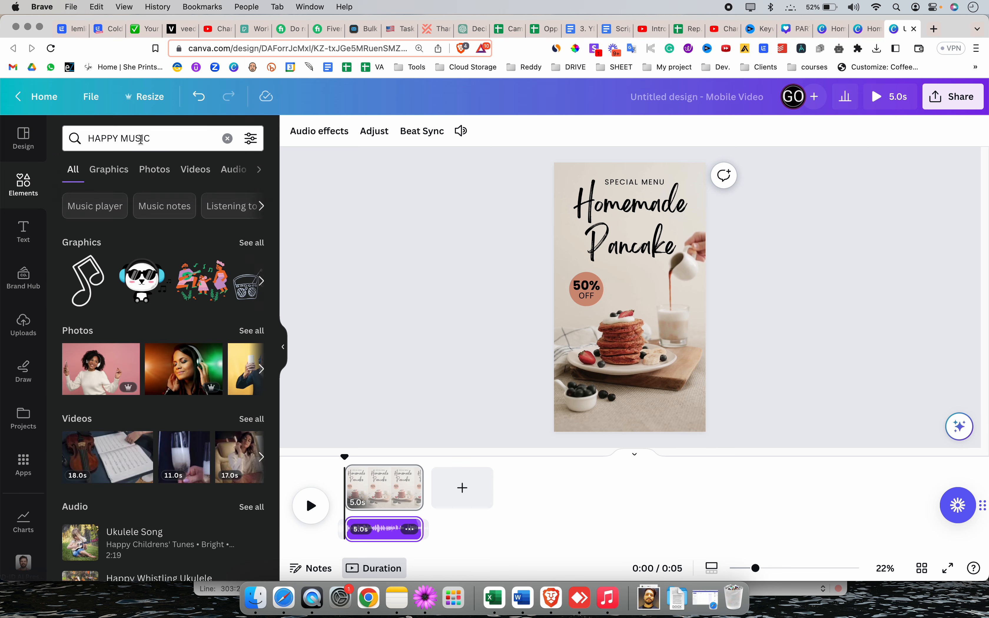
click(230, 169)
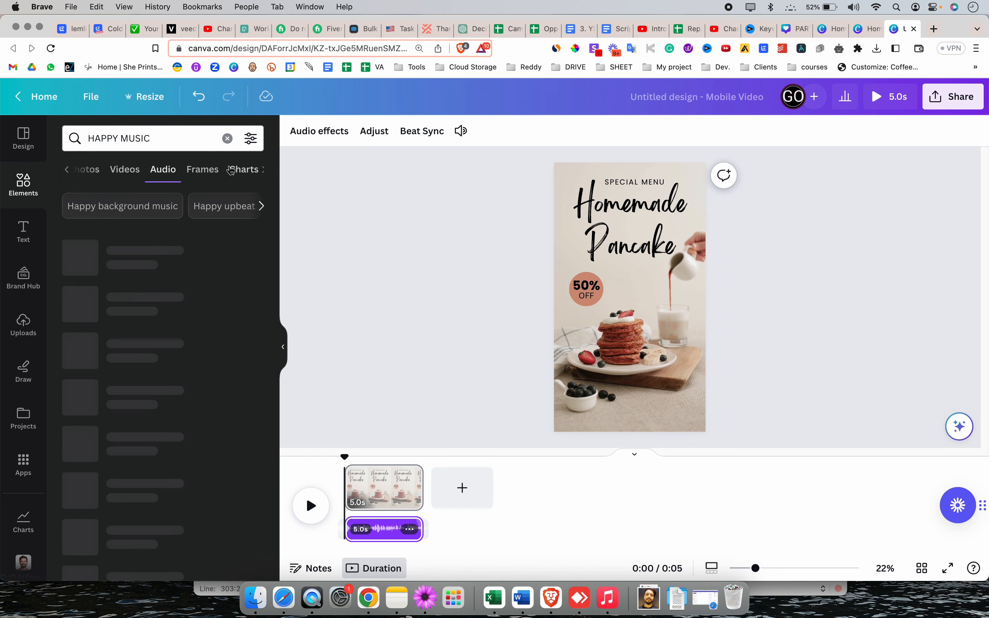
Find the Synth Vox Happy 4 track among the audio results and preview it
scroll(143, 307, down, 10)
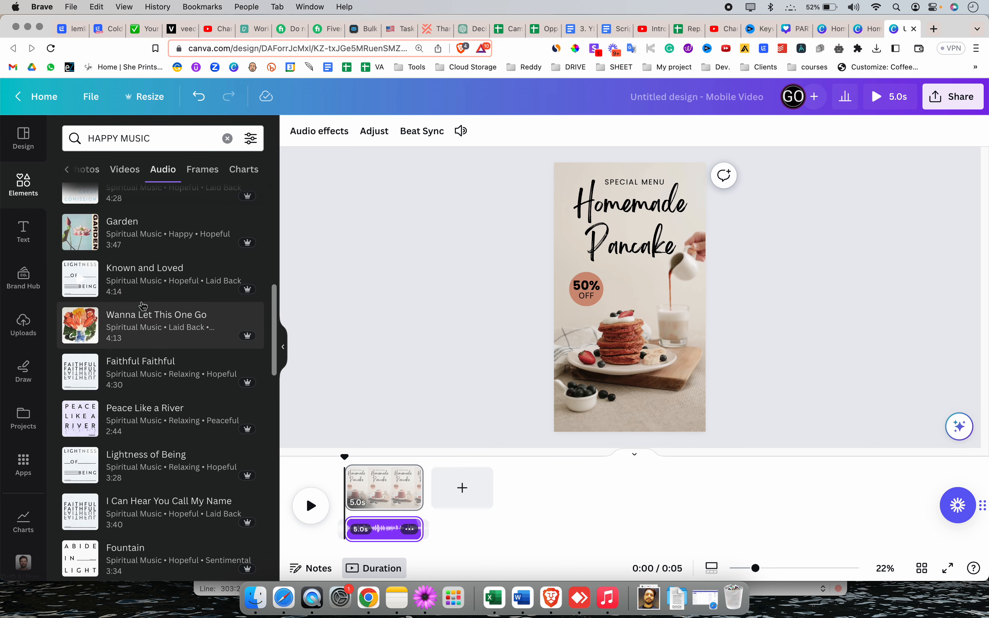
scroll(145, 321, down, 15)
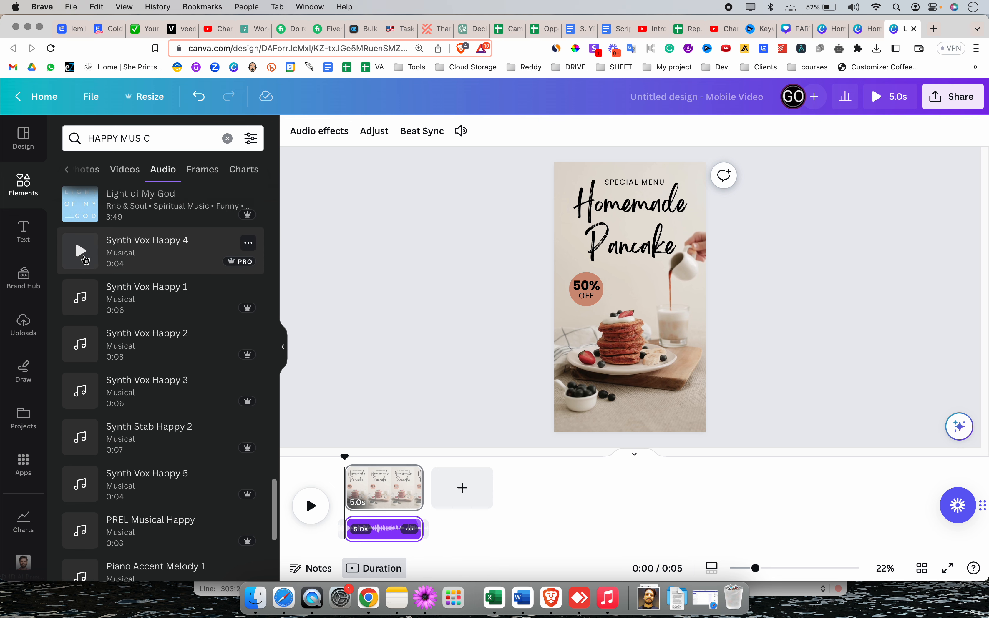
click(81, 250)
click(81, 251)
click(85, 255)
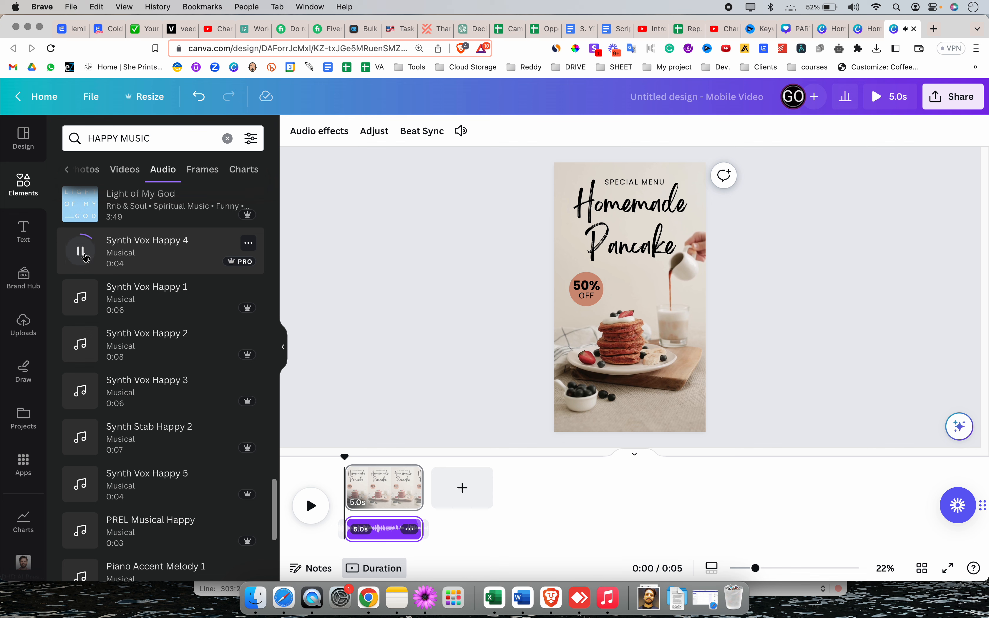
Stop the Synth Vox Happy 4 preview and add Ukulele Song to the timeline as a second audio track
click(85, 255)
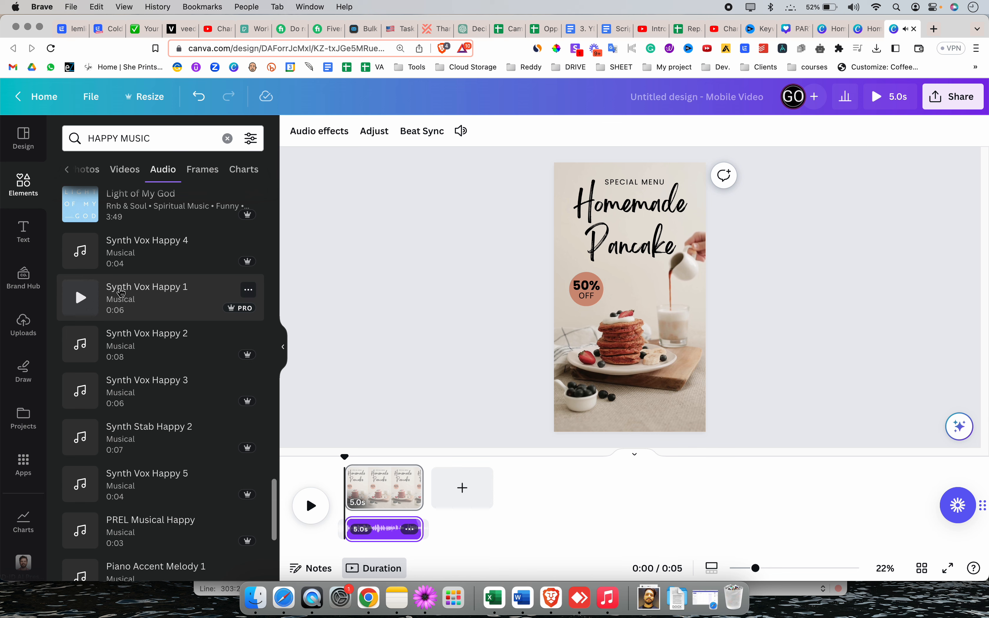
scroll(123, 294, up, 5)
scroll(124, 292, up, 15)
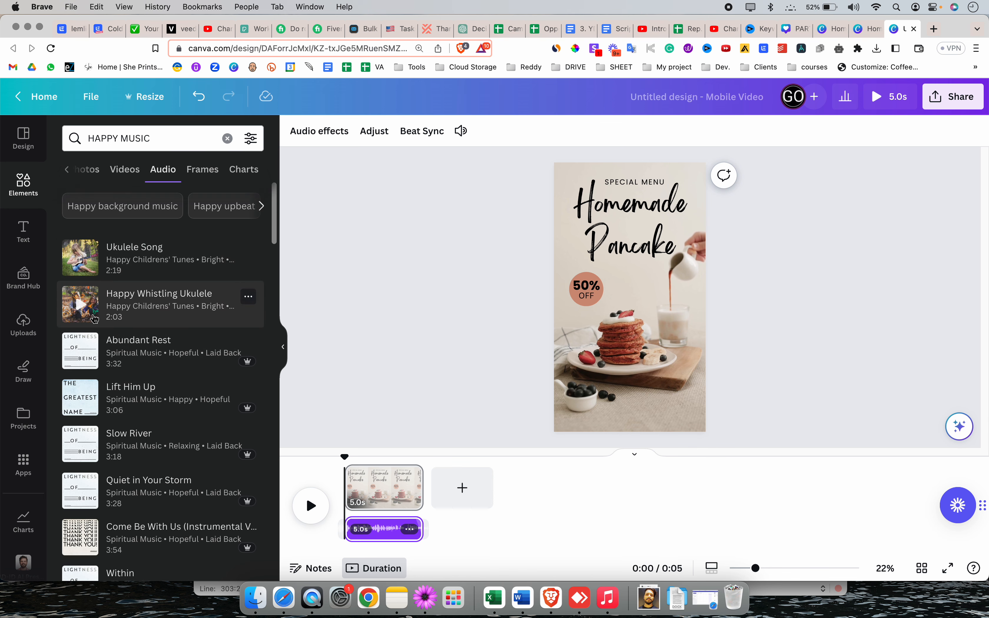
scroll(176, 350, down, 15)
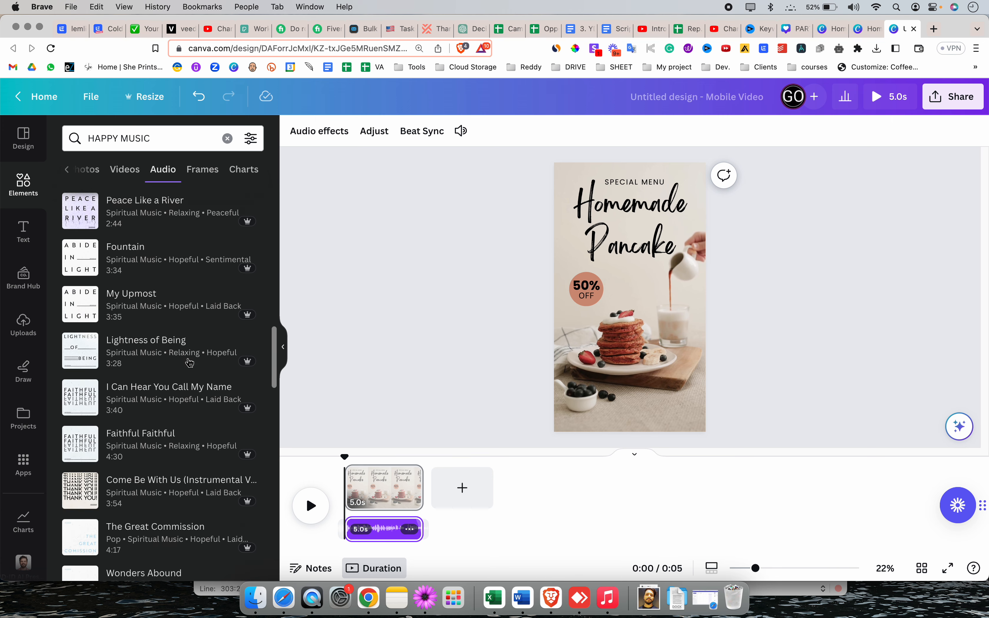
scroll(175, 350, down, 10)
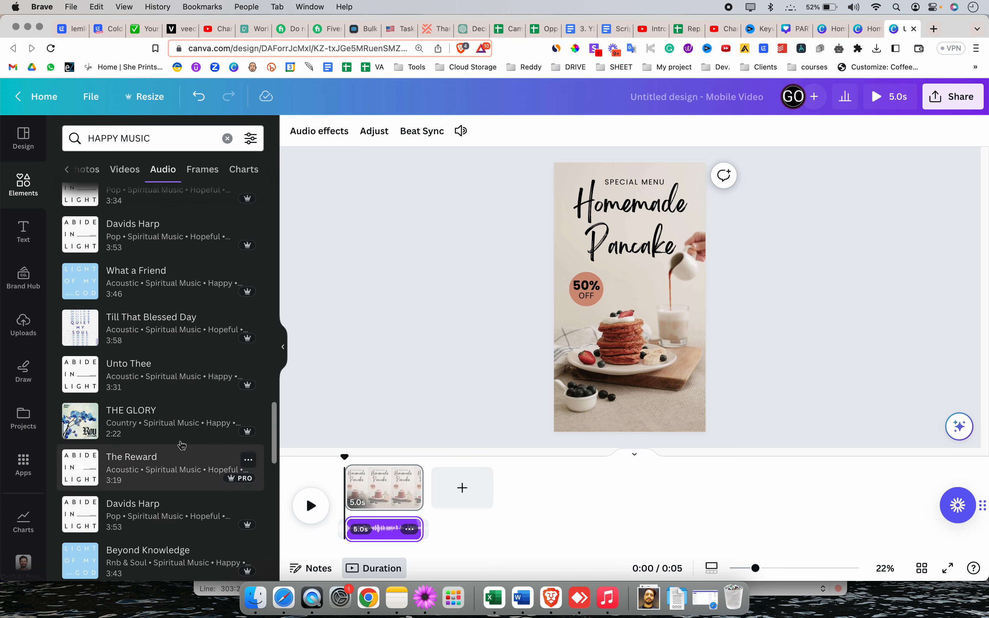
scroll(179, 449, down, 10)
scroll(178, 483, up, 20)
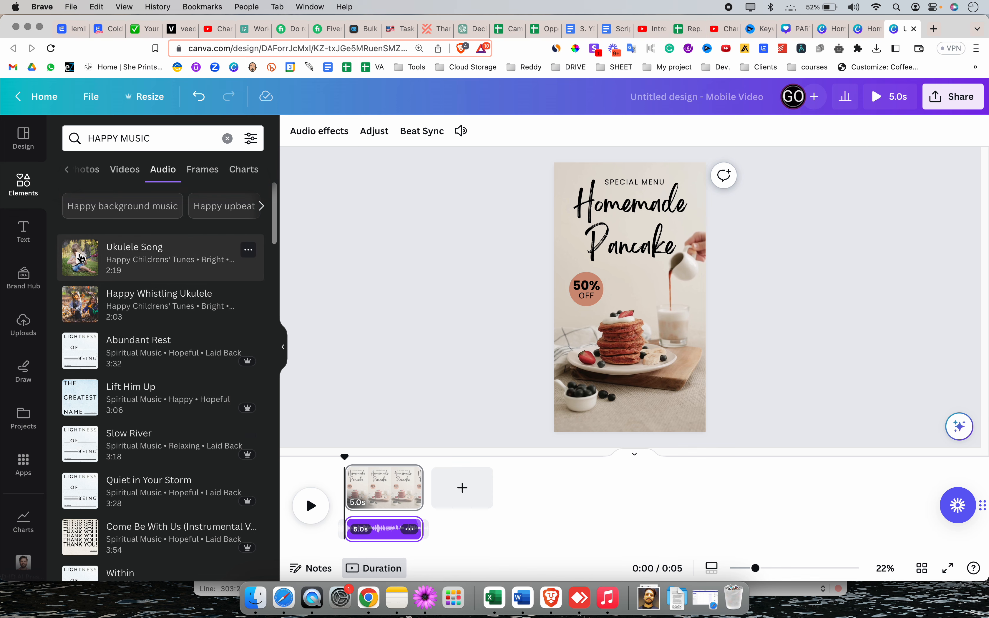
drag(106, 256, 343, 535)
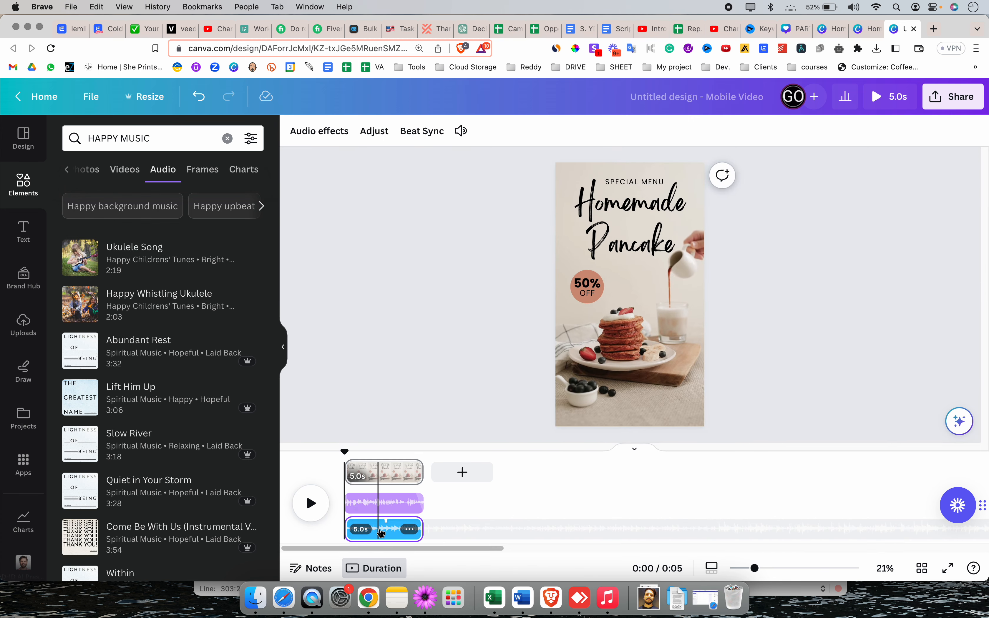
Set the Ukulele Song track's volume to 19 and play the video with both audio tracks
click(378, 530)
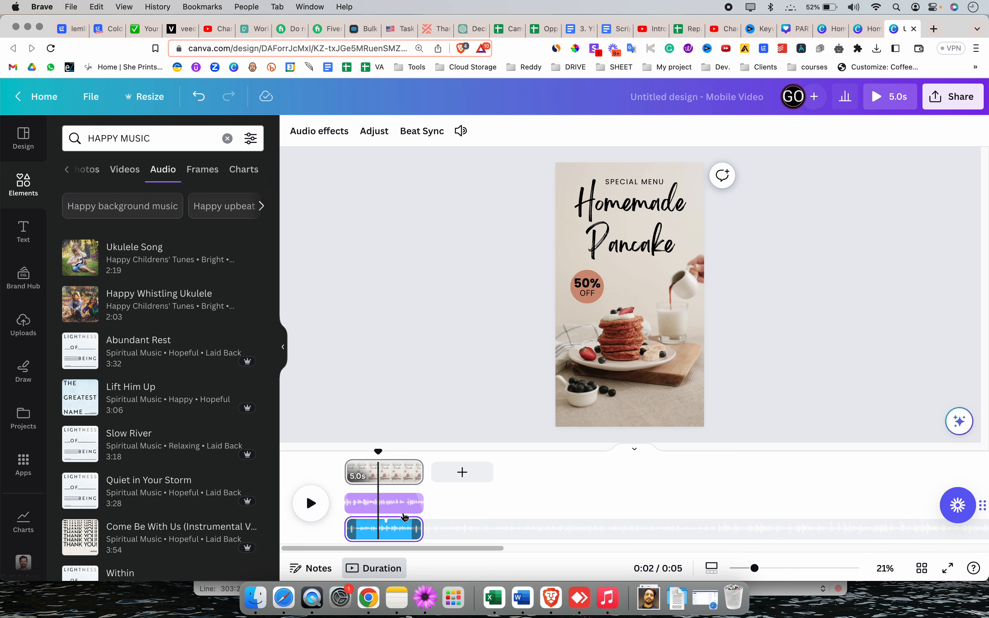
click(388, 502)
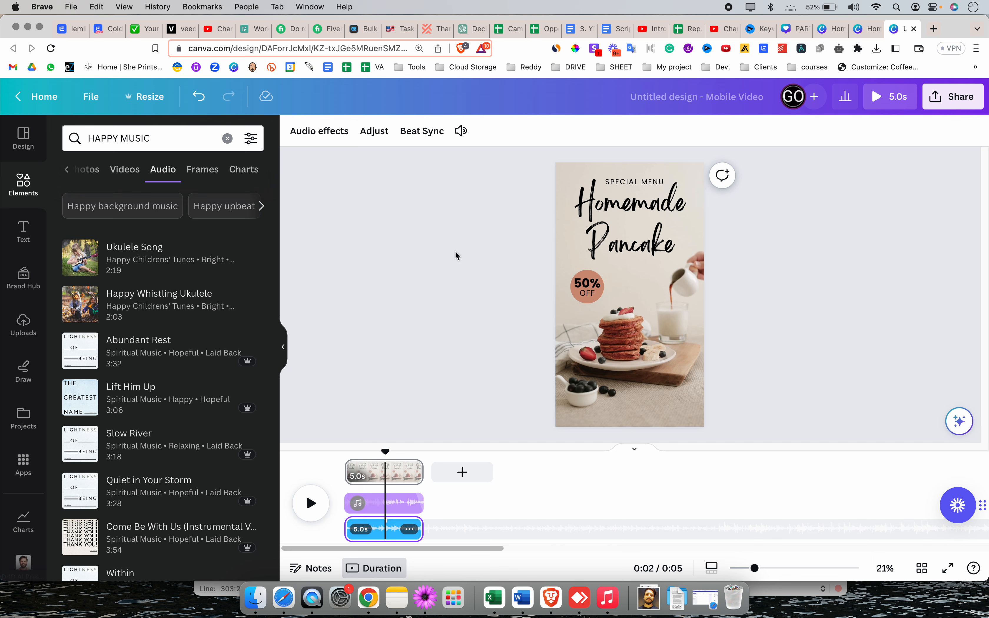
click(460, 130)
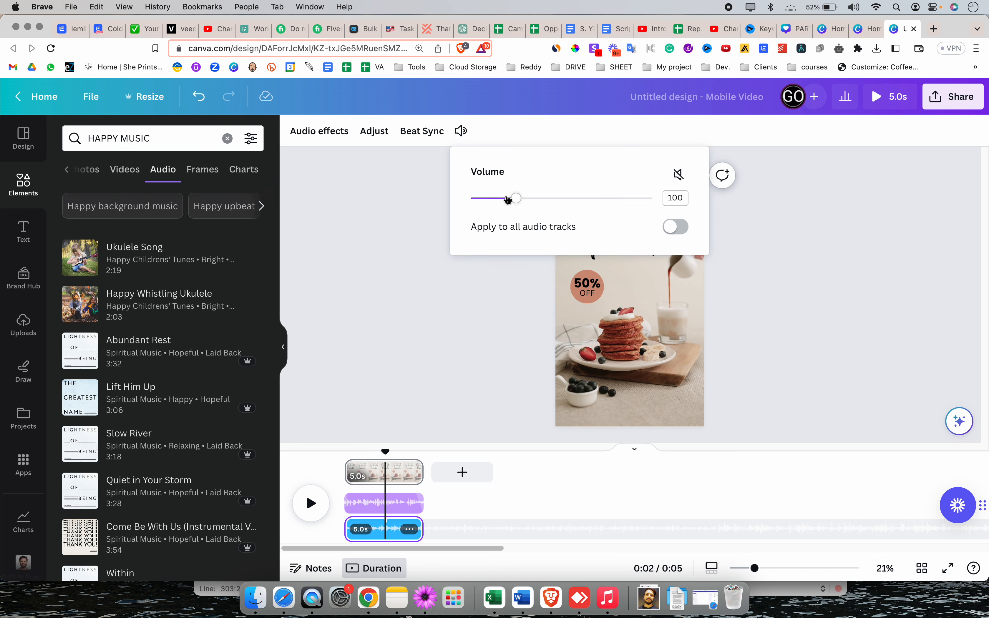
drag(515, 199, 481, 214)
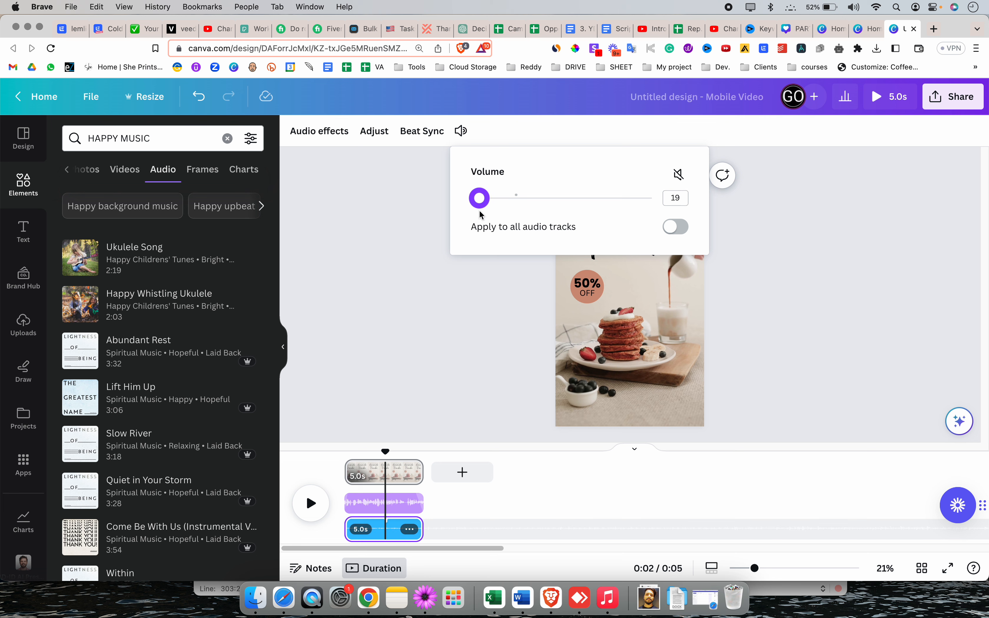
click(453, 309)
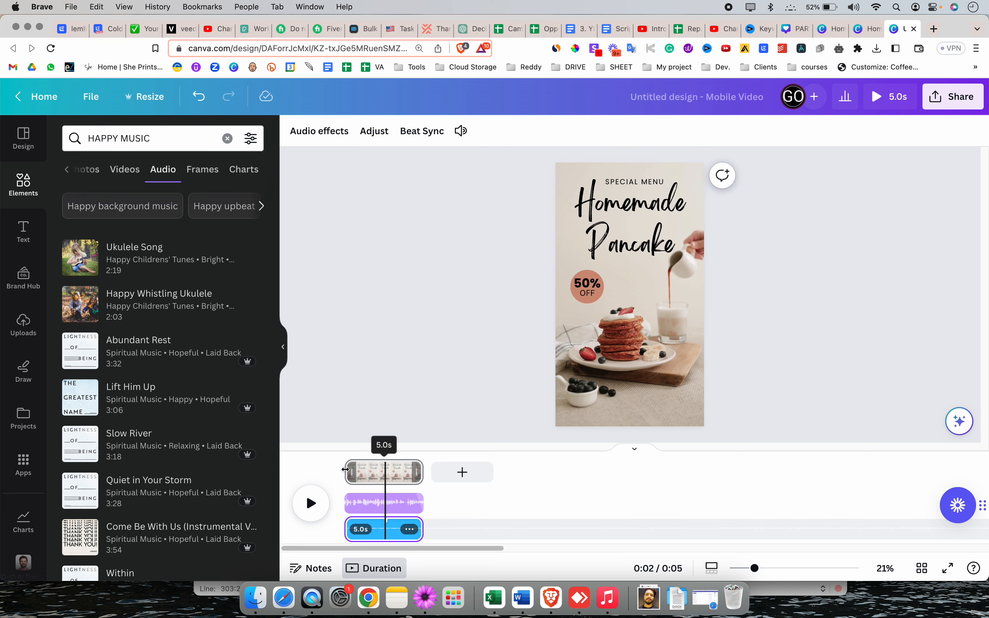
click(310, 503)
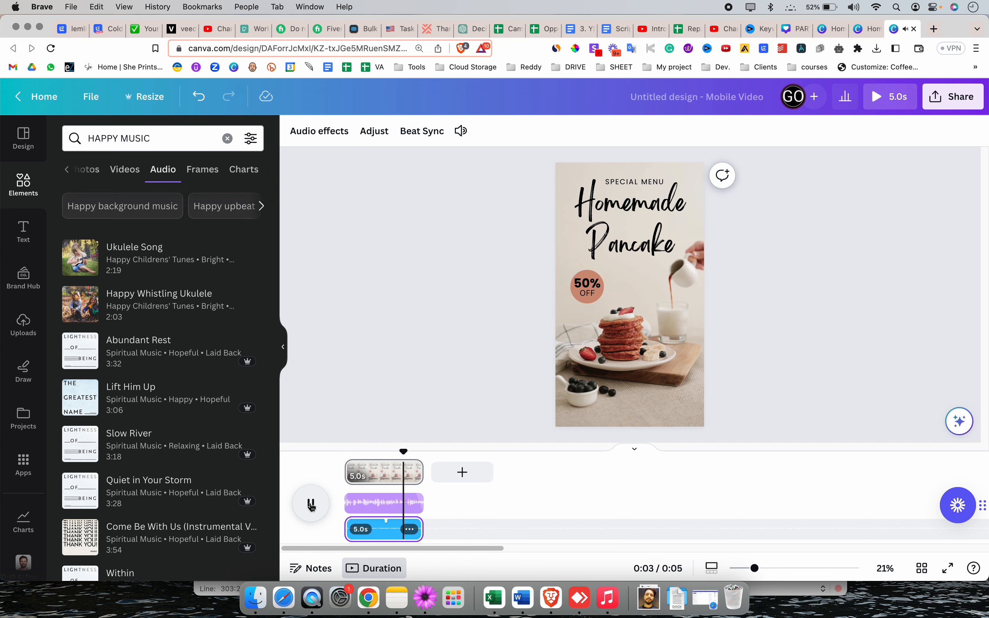